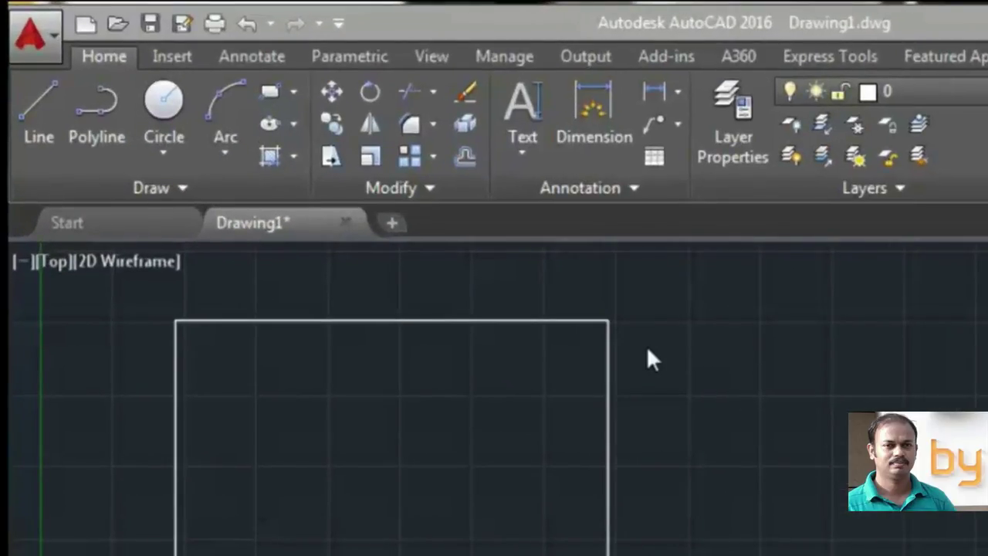
- Start Single Line text near the rectangle's top-left corner with height 1 and 0° rotation
click(524, 150)
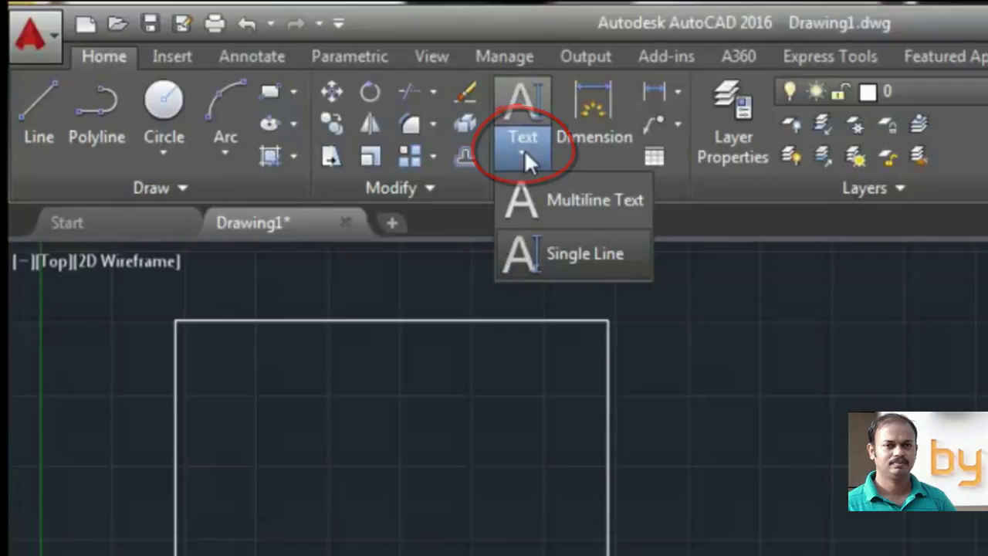
click(556, 257)
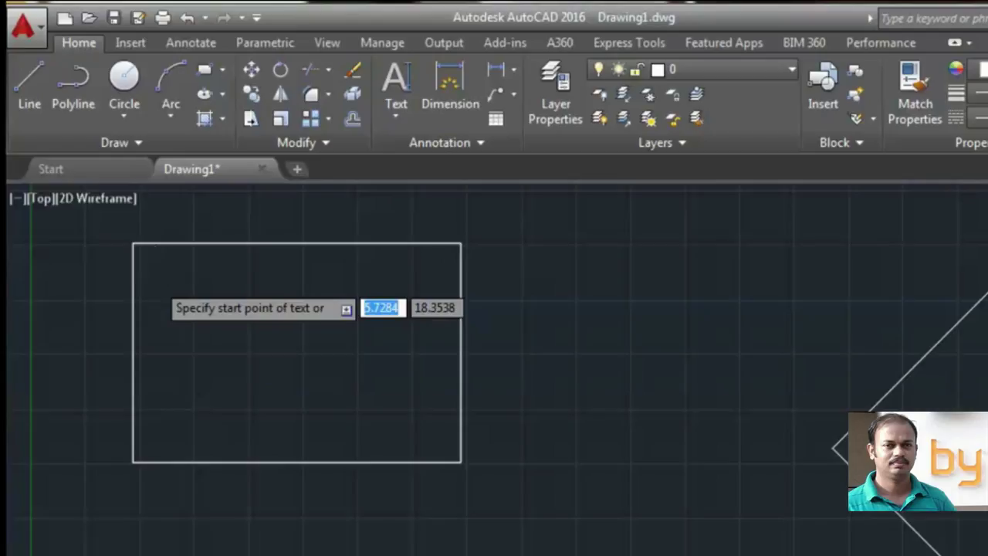
click(154, 281)
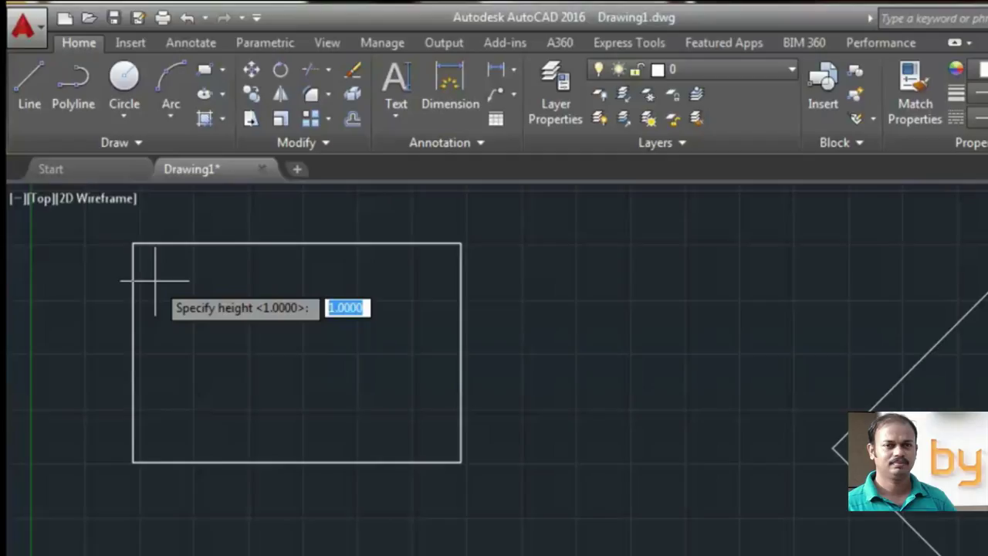
key(BackSpace)
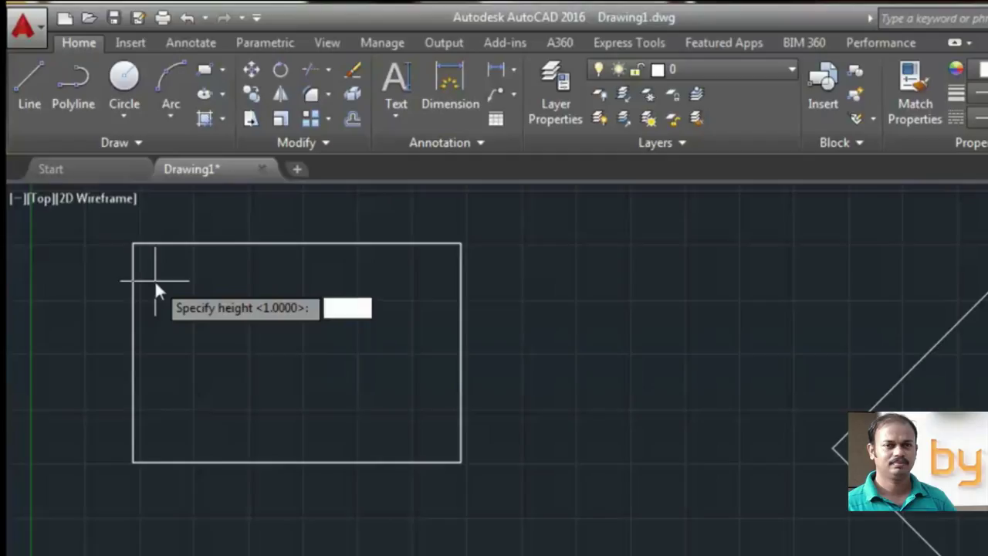
text(1)
key(Return)
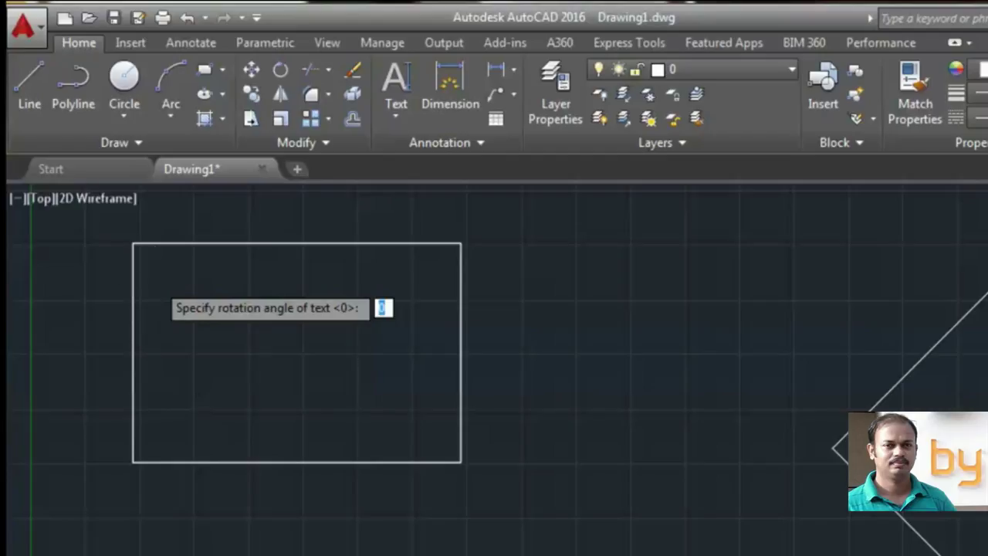
key(Return)
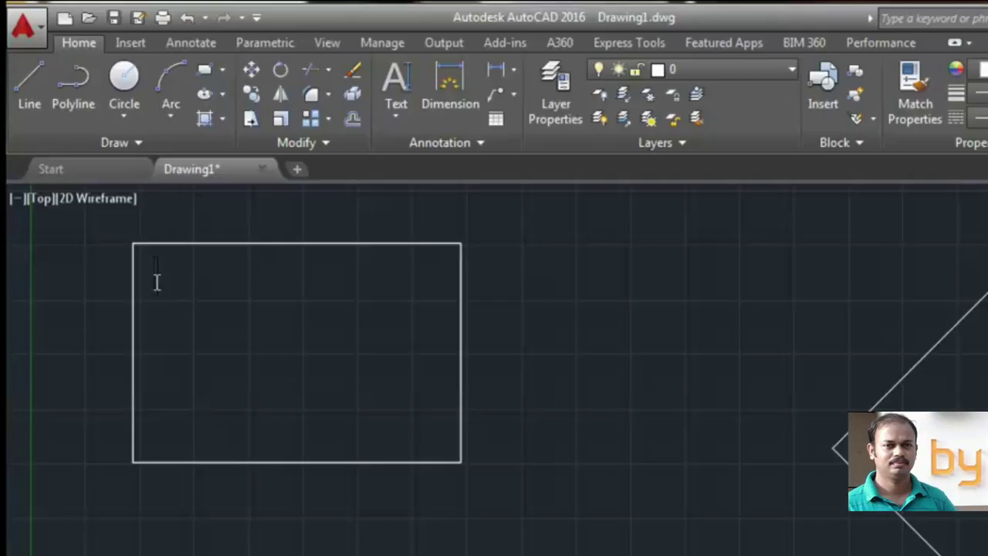
- Enter the two text lines 'single line' and 'text command' inside the rectangle
text(si)
text(ngle)
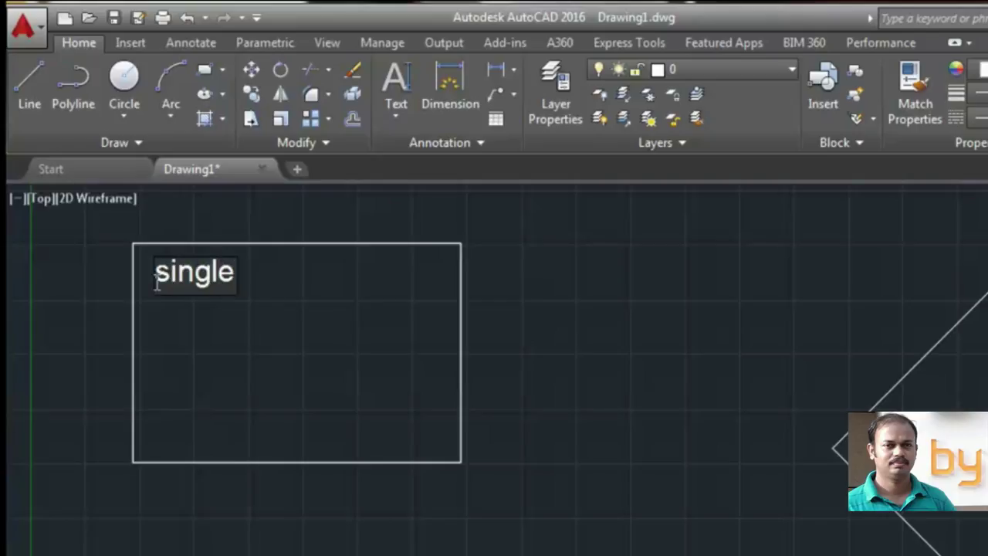
text( line)
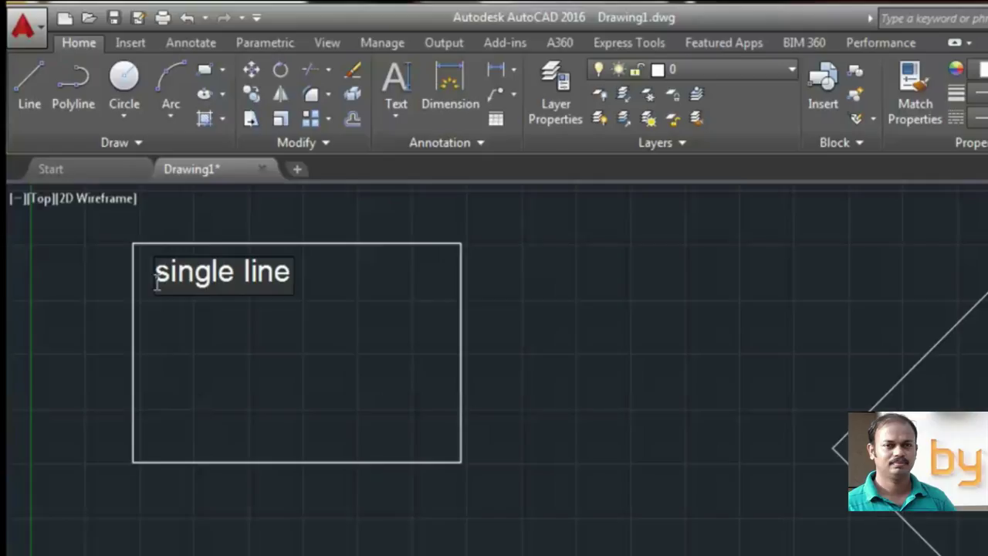
key(Return)
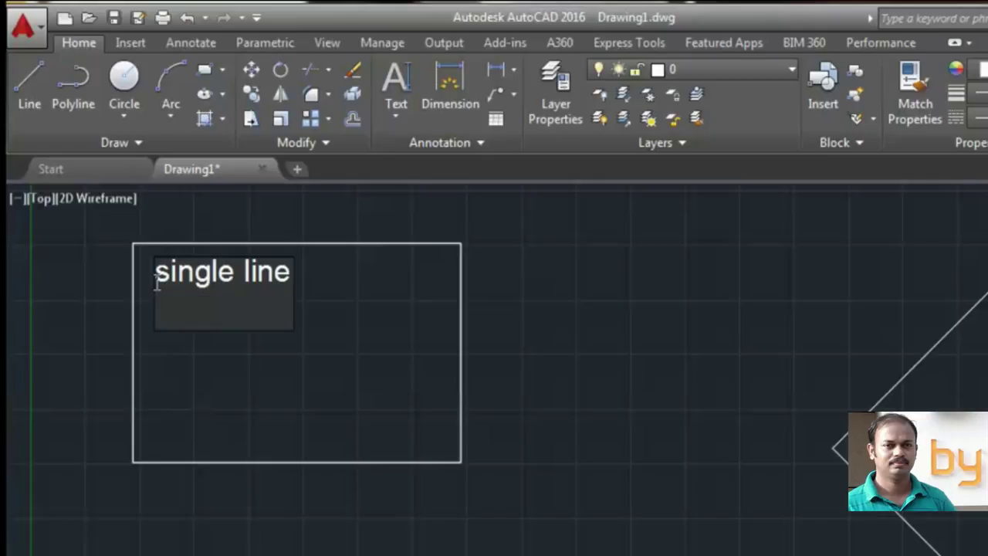
text(tex)
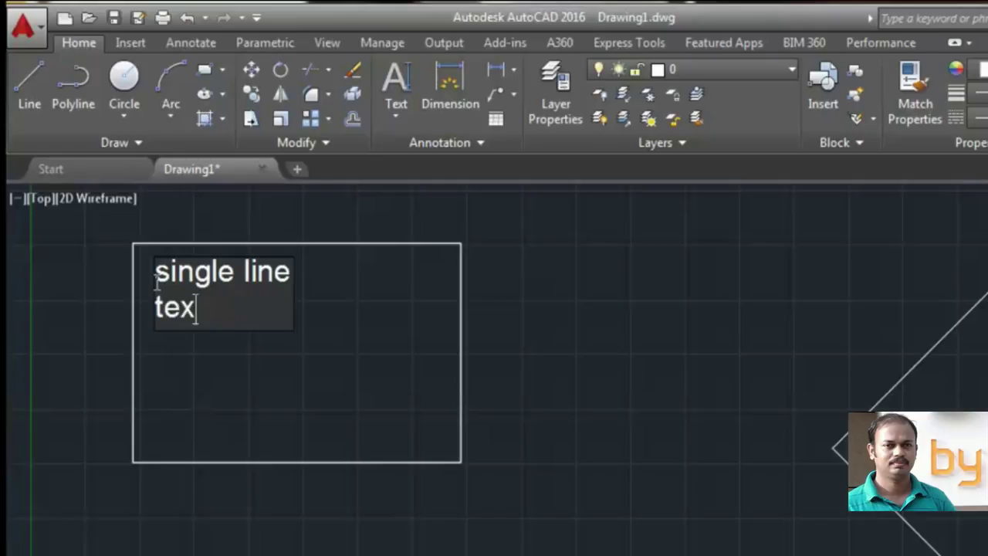
text(t comman)
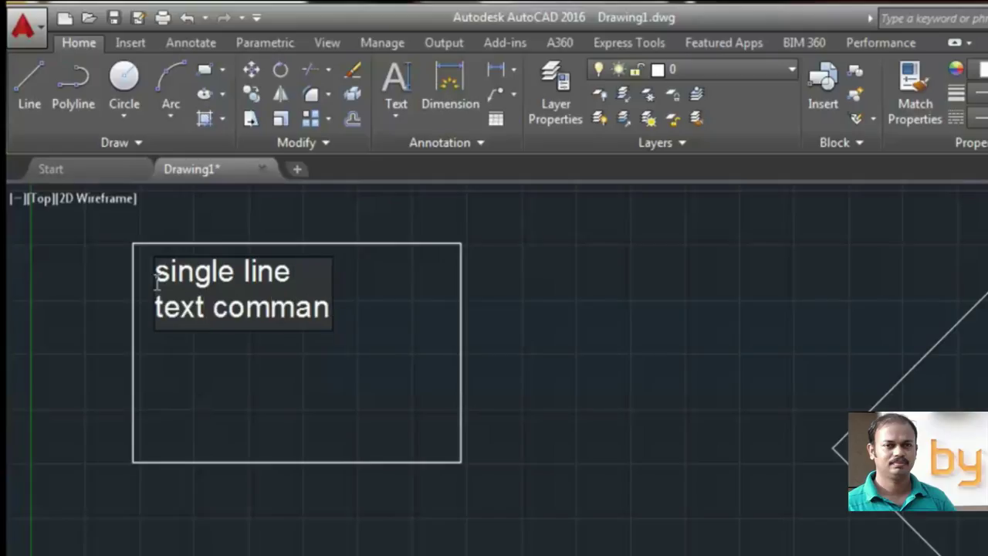
text(d)
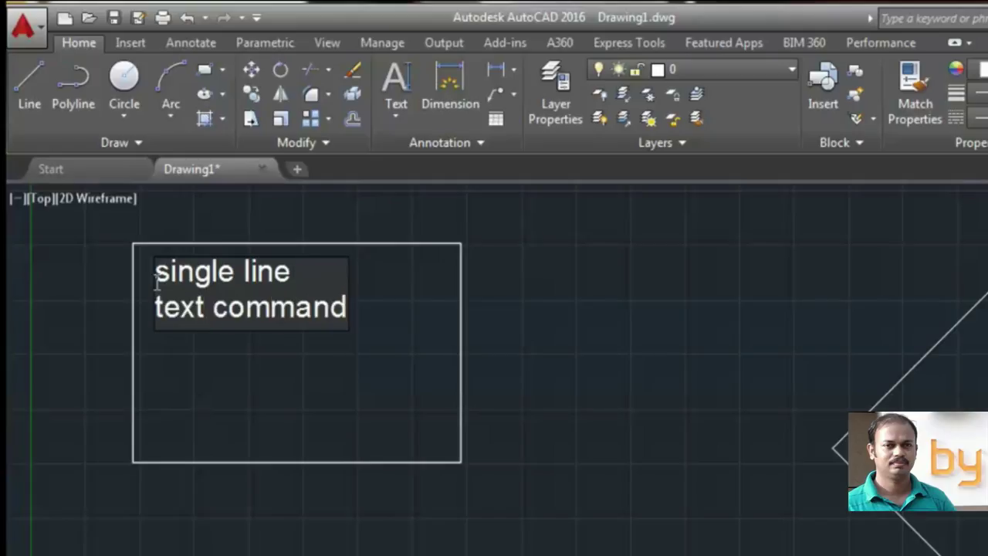
key(Return)
key(Return)
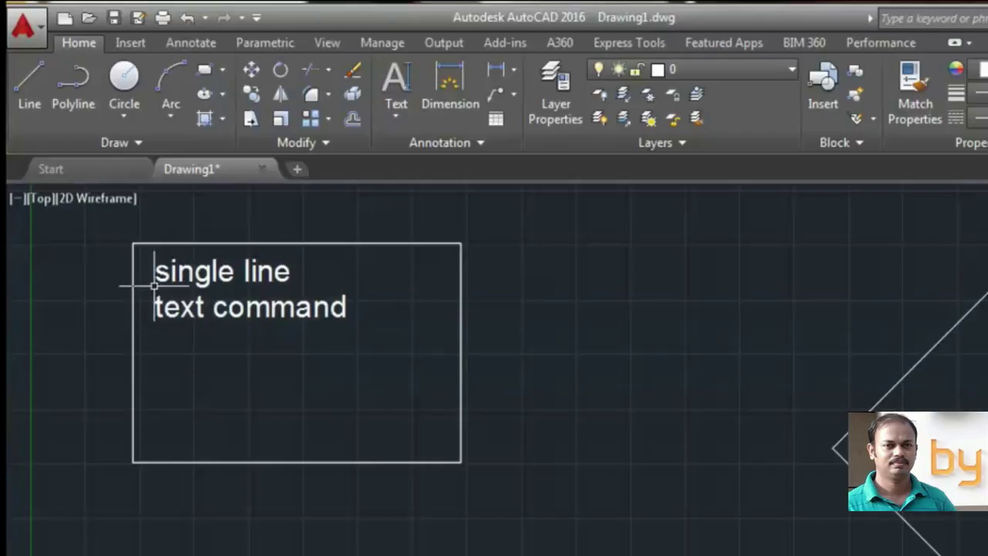
click(281, 276)
- Select both text lines in the rectangle, then clear the selection
key(Return)
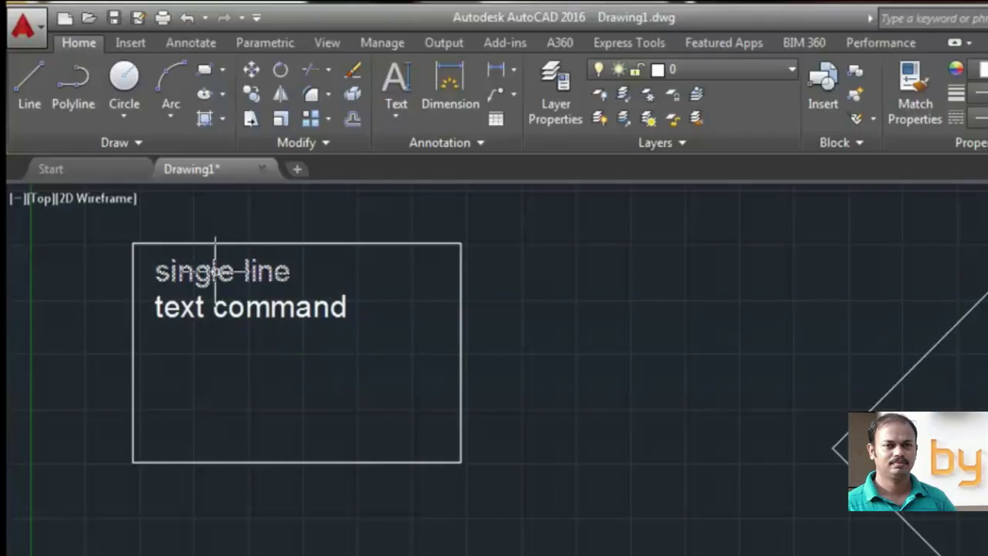
click(214, 271)
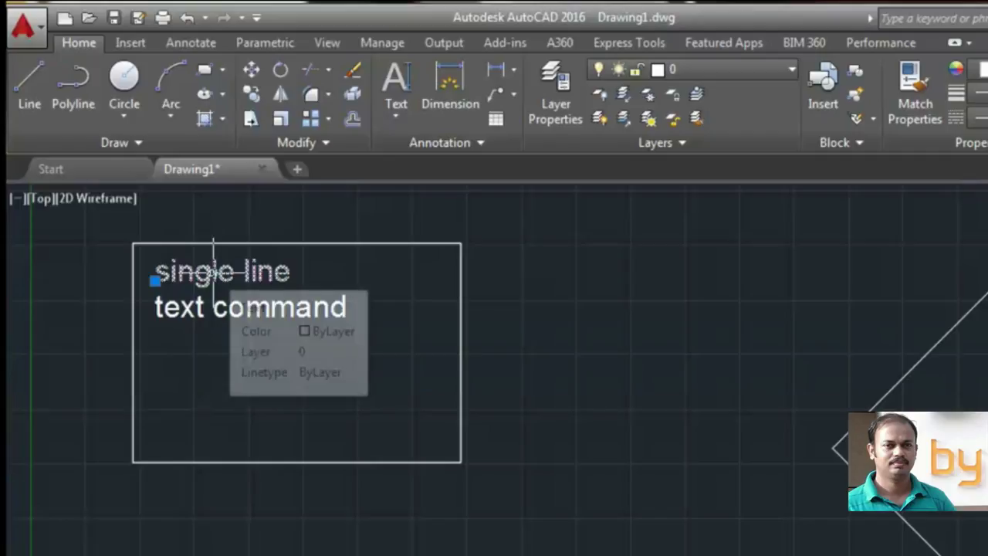
click(207, 316)
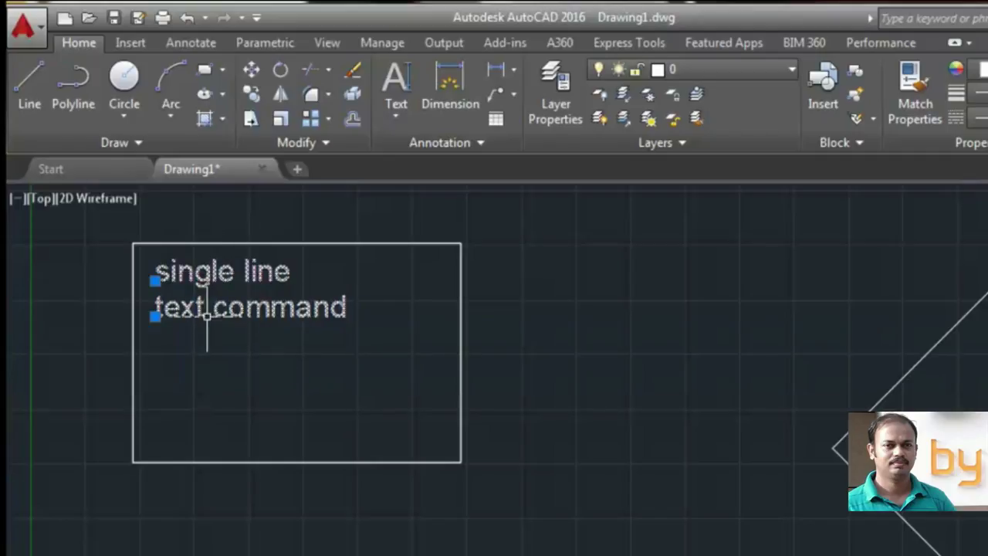
key(Escape)
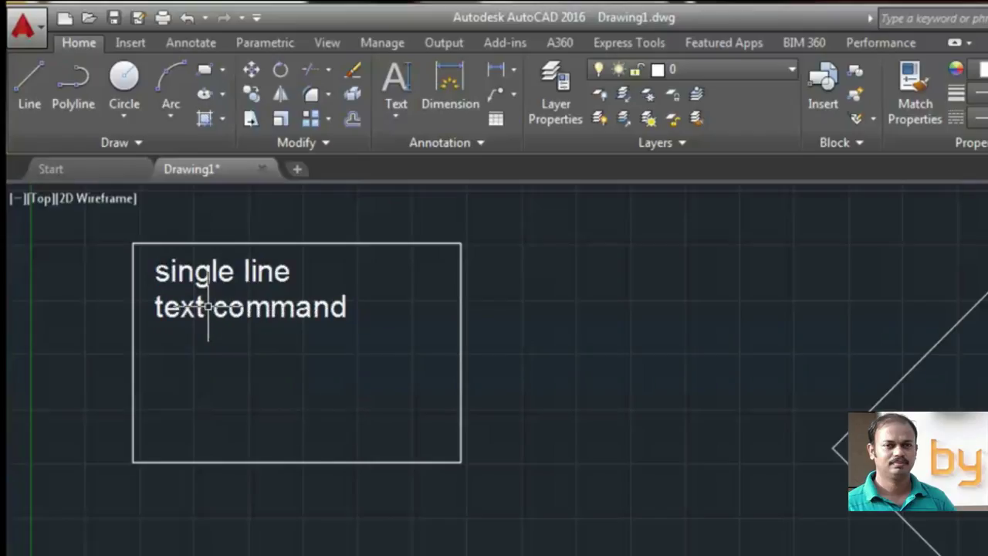
- Move the 'text command' line lower, leaving a gap below 'single line'
click(251, 73)
click(183, 304)
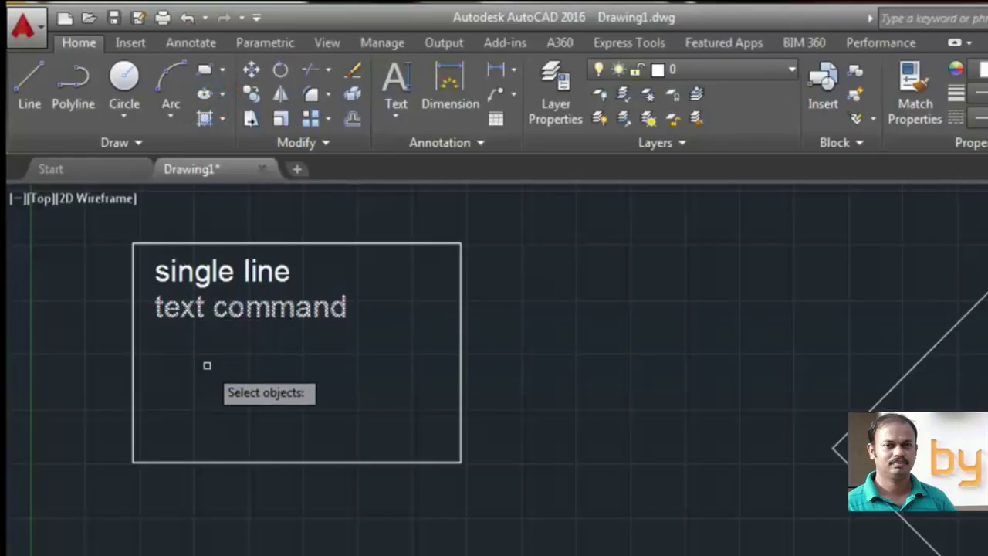
key(Return)
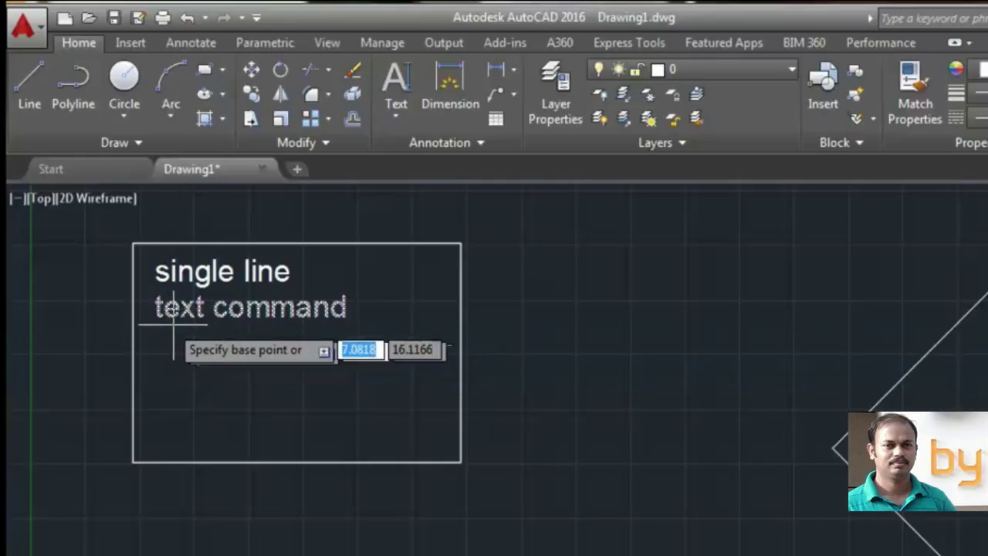
click(158, 313)
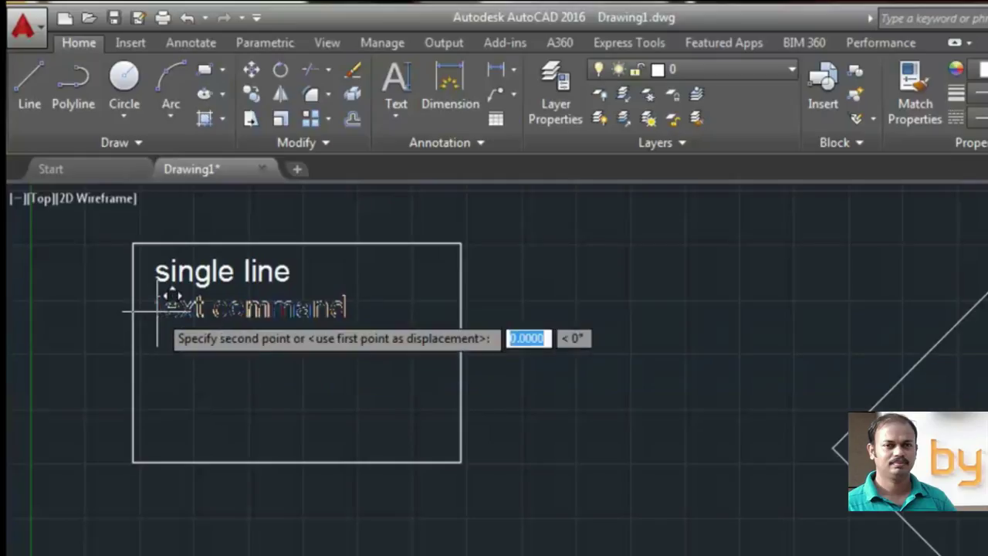
click(158, 382)
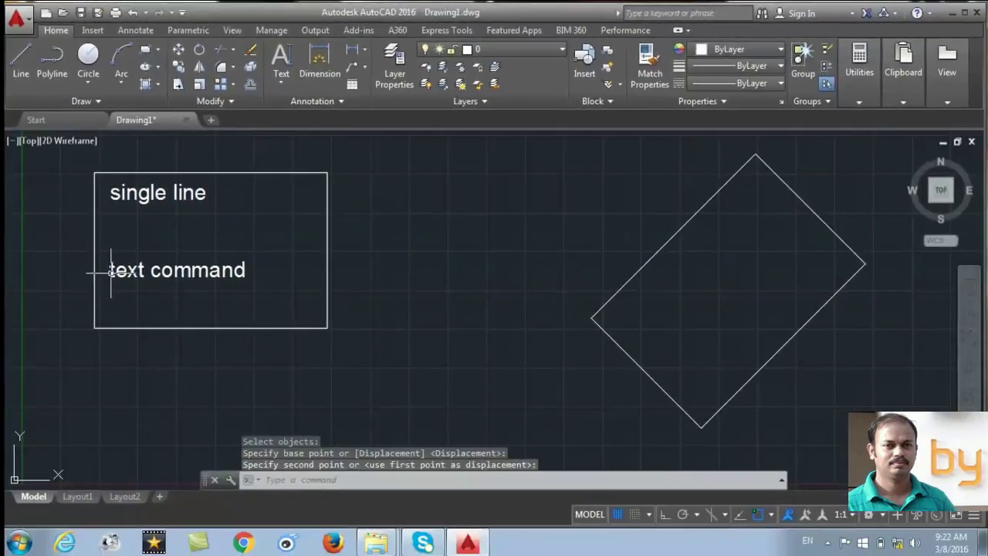
key(Escape)
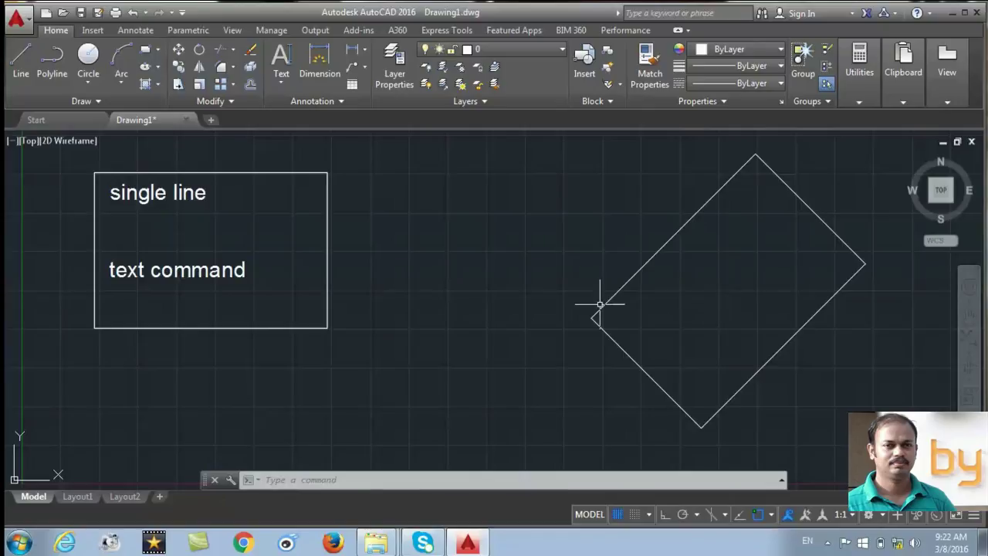
- Start single-line text inside the diamond with height 1 and 45° rotation
click(279, 56)
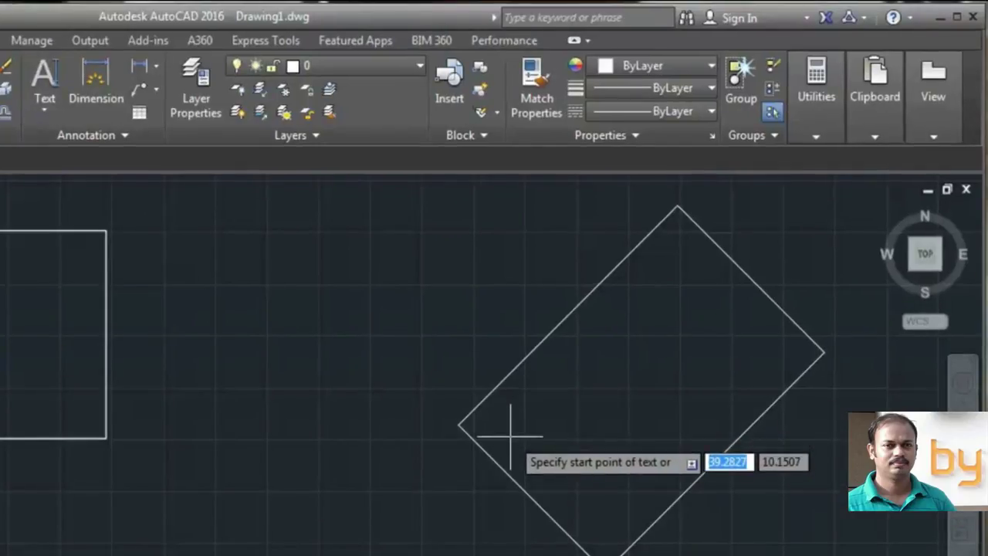
click(510, 435)
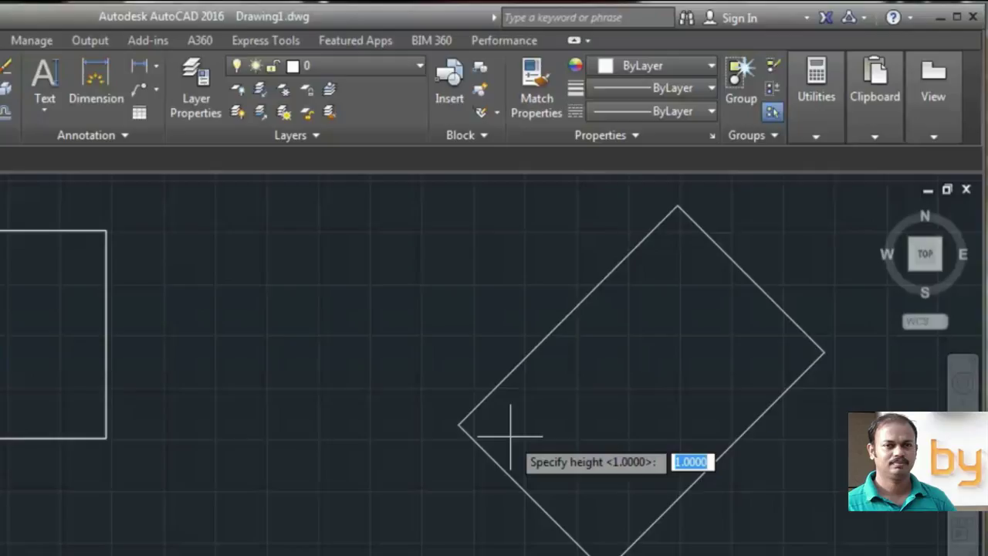
text(1)
key(Return)
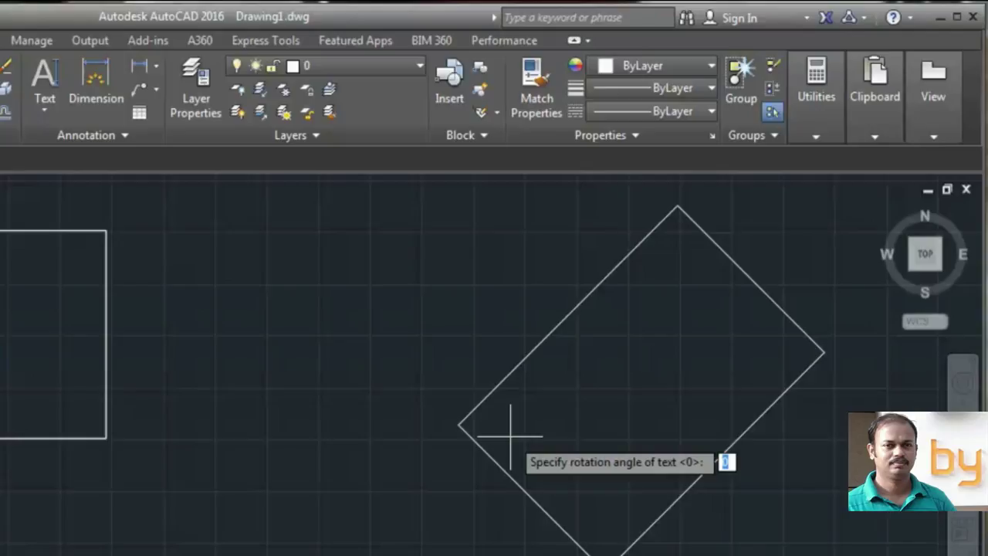
text(45)
key(Return)
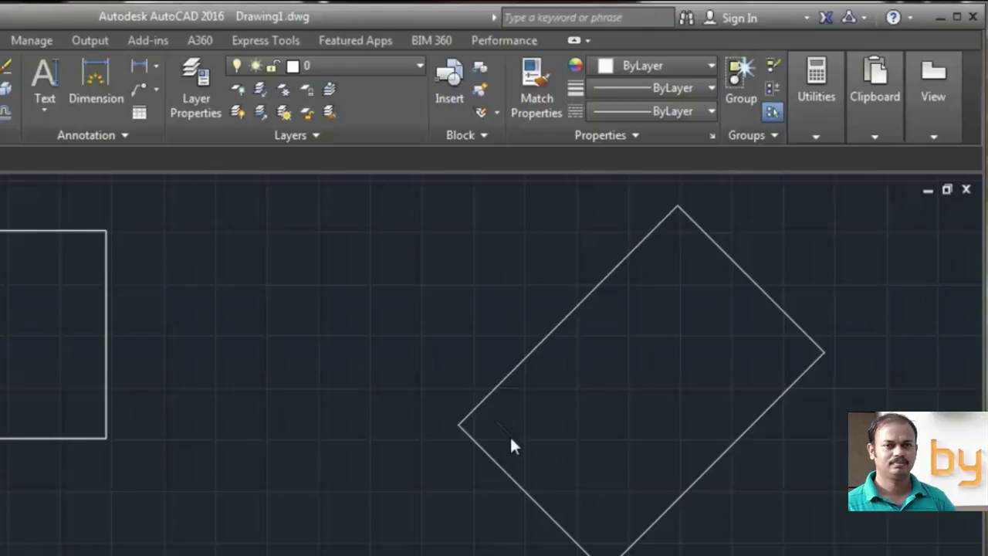
- Enter the rotated lines 'single line with' and '45 degree angle'
text(singl)
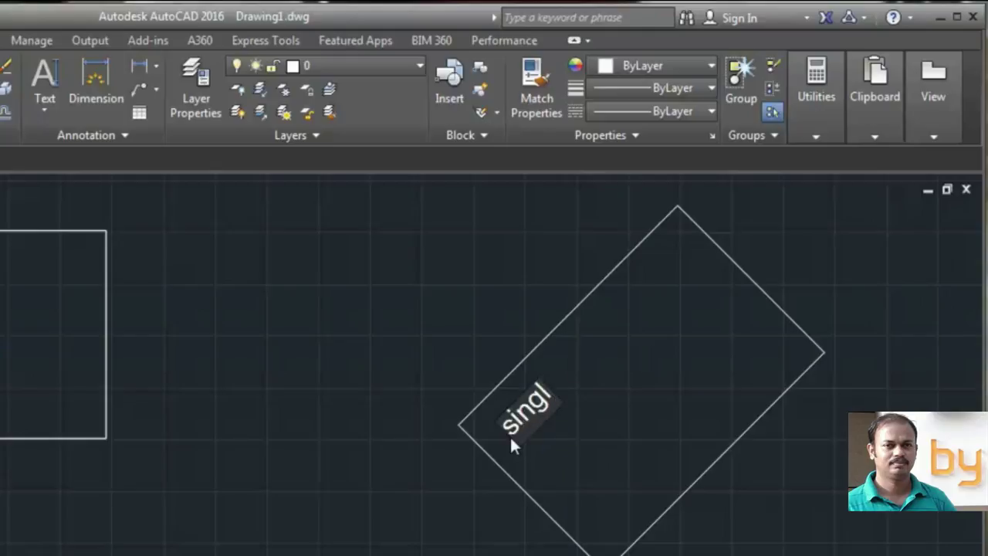
text(e line)
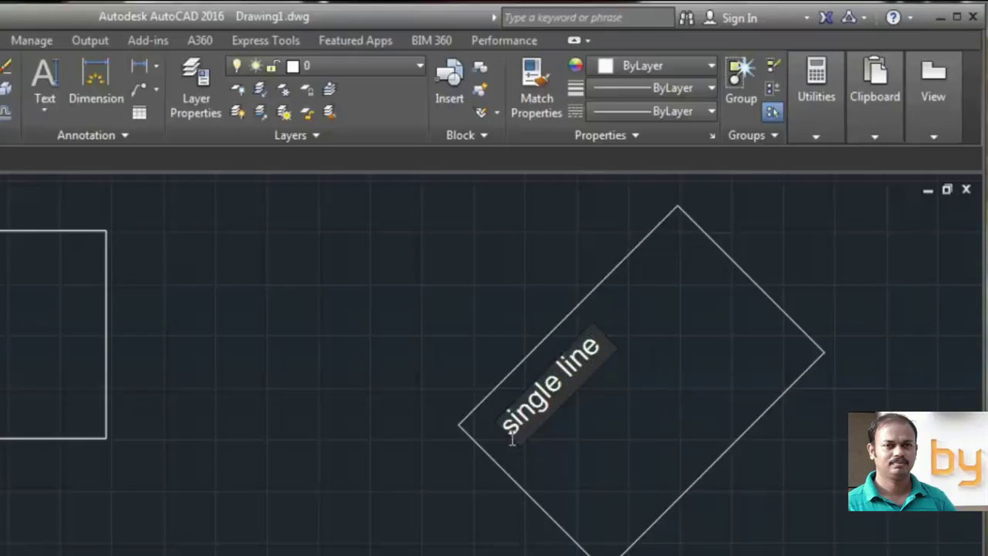
text( wit)
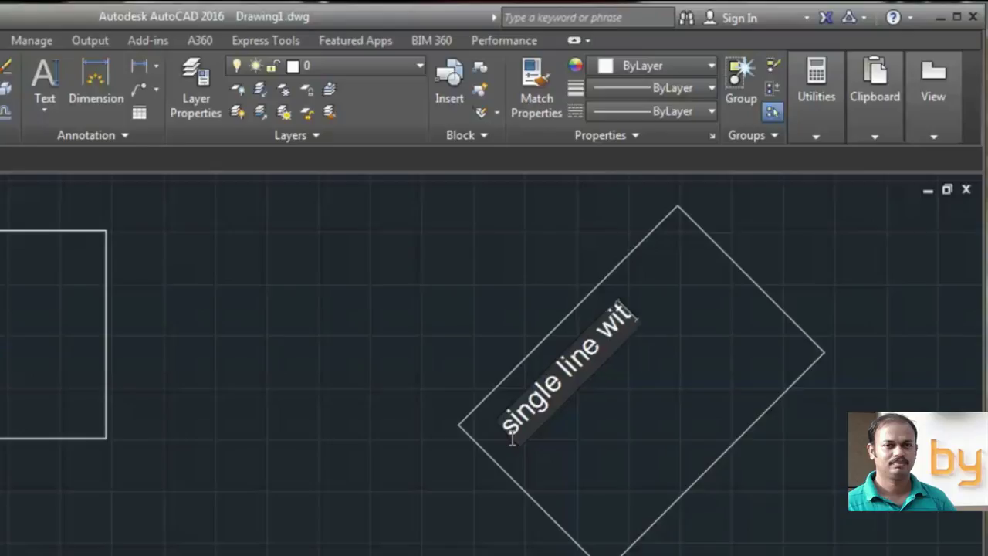
text(h)
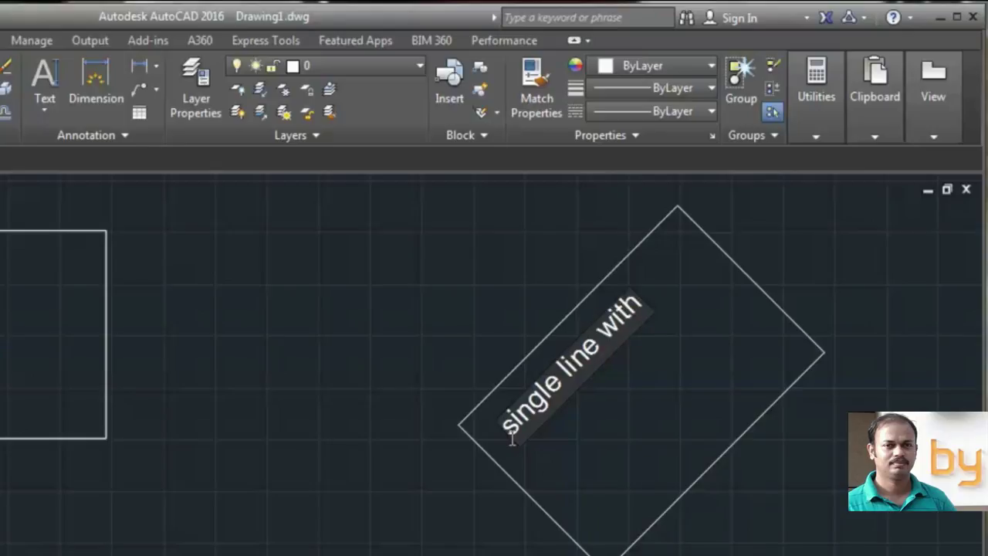
key(Return)
text(45)
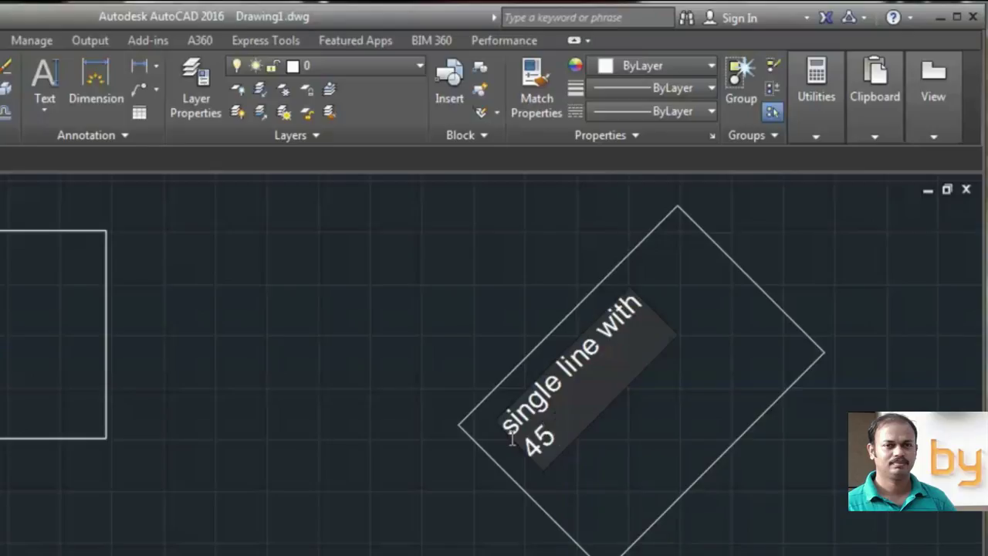
text( deg)
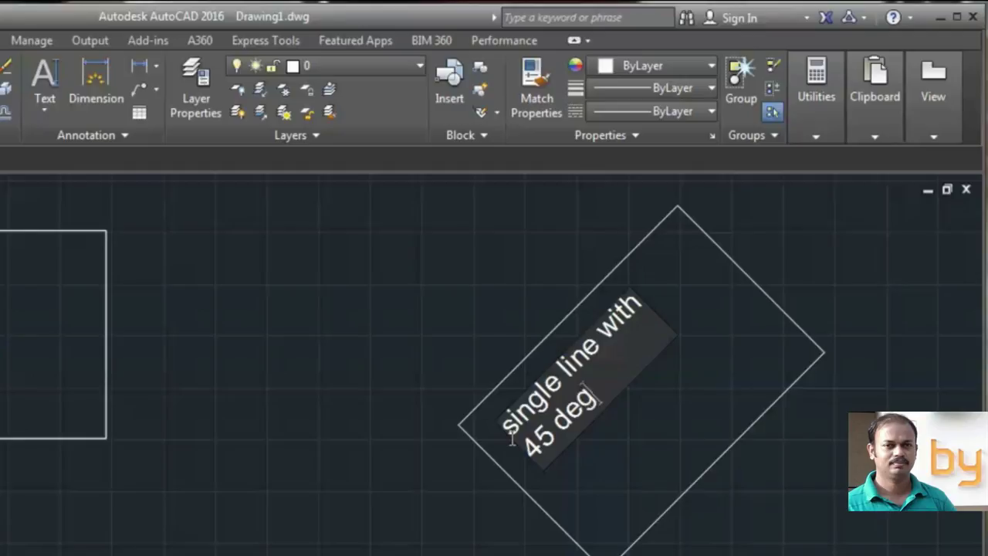
text(ree)
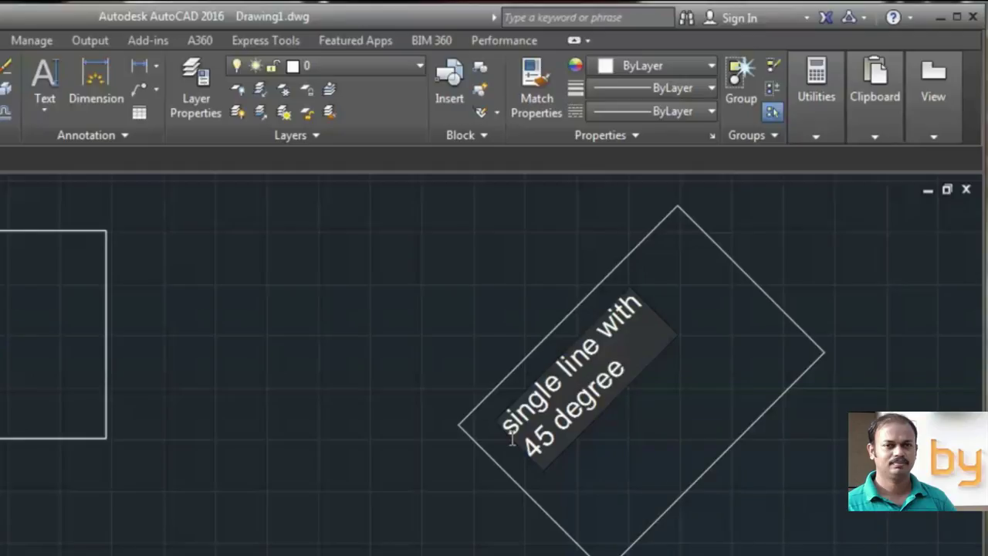
text( angl)
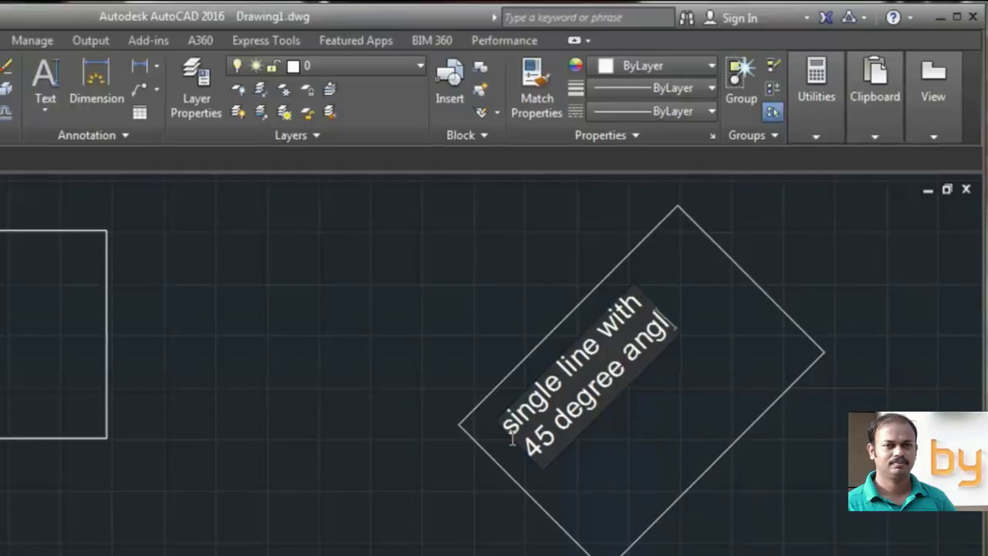
text(e)
key(Return)
key(Return)
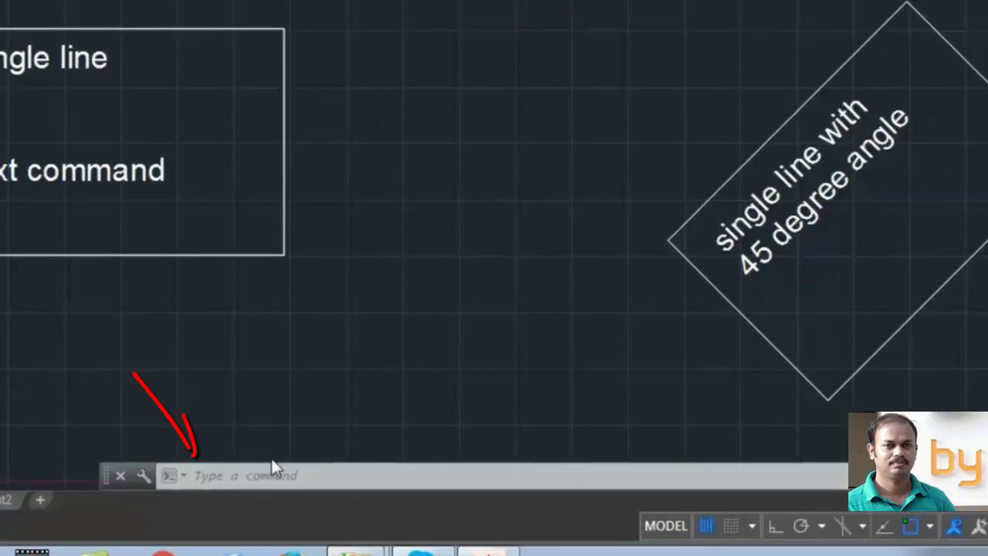
- Use the TEXT command to place 'text command' at height 1, 0° rotation, between the rectangles
text(t)
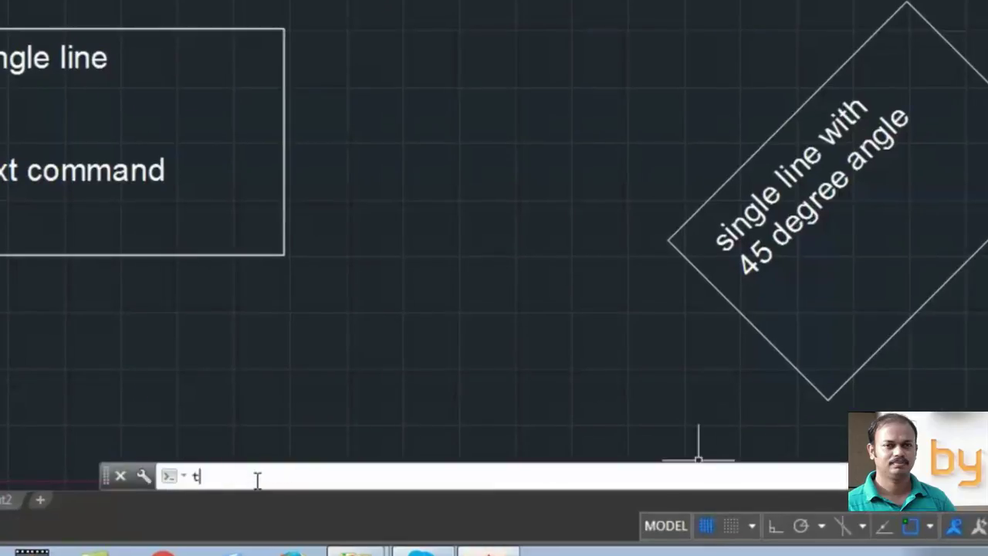
text(ext)
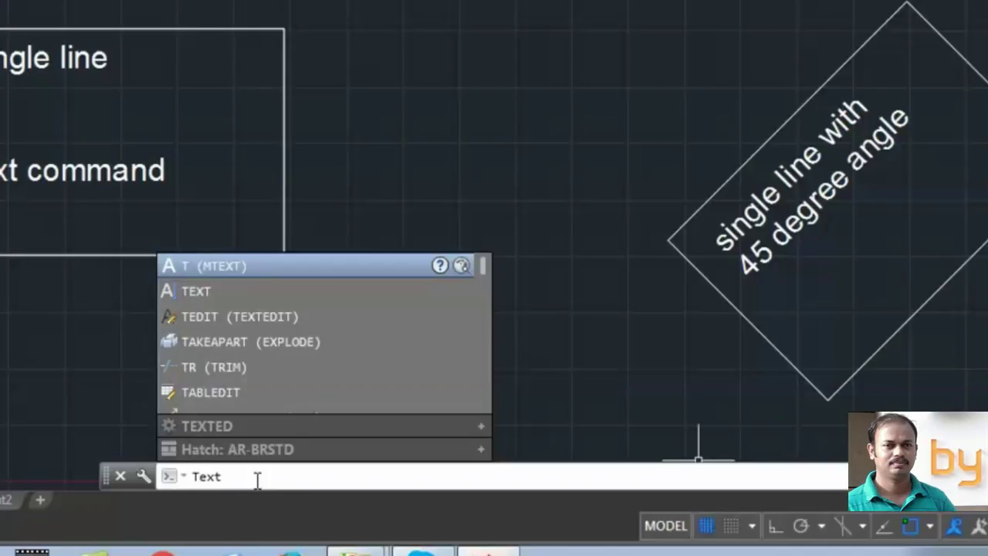
key(Return)
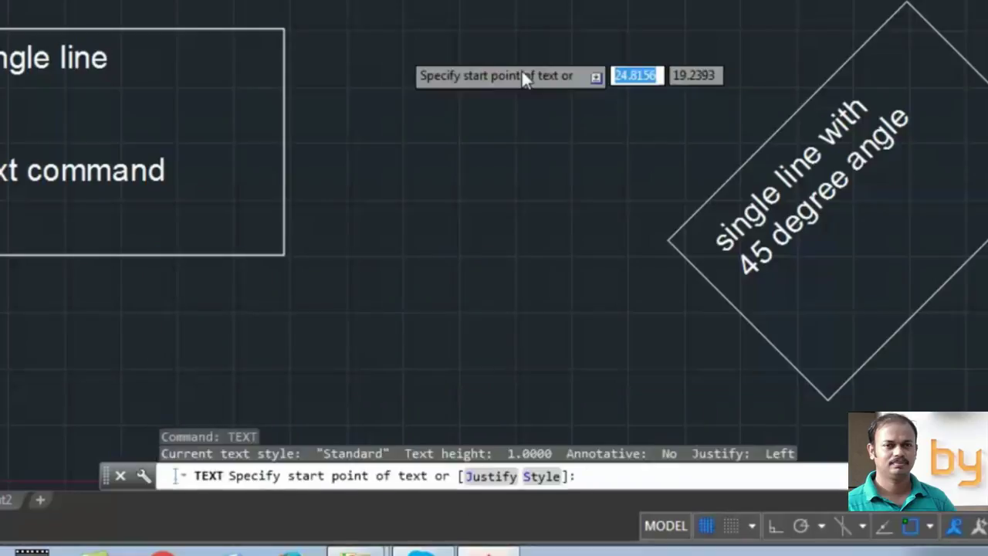
click(384, 101)
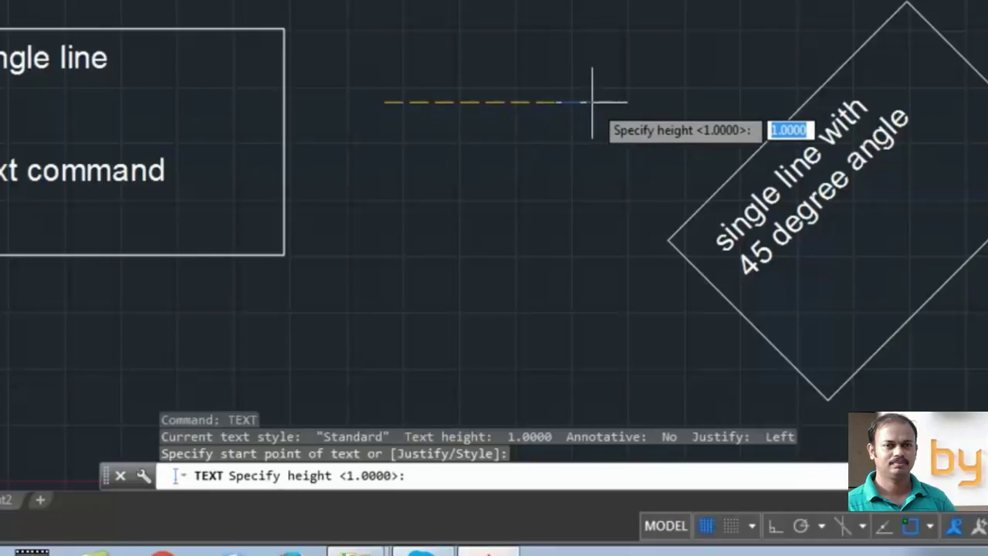
text(1)
key(Return)
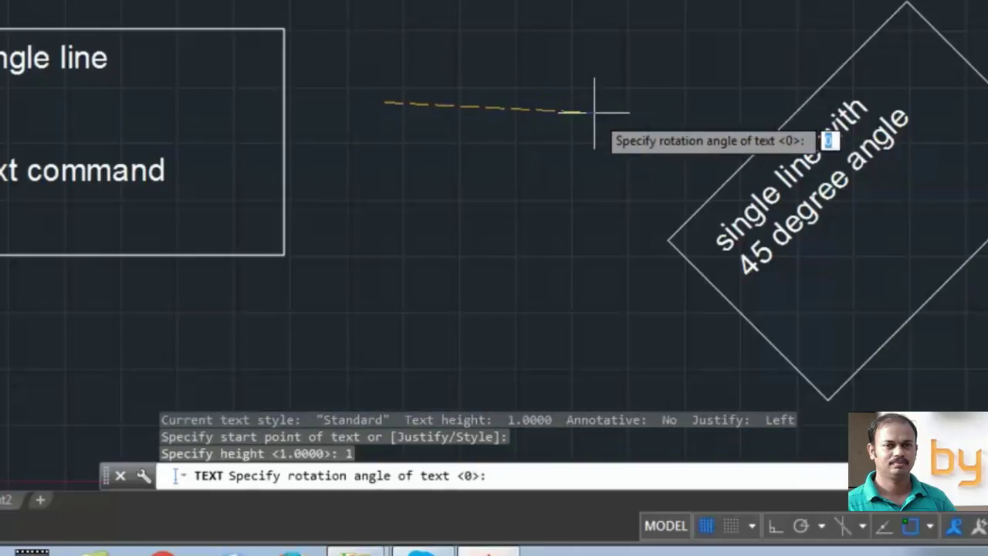
key(Return)
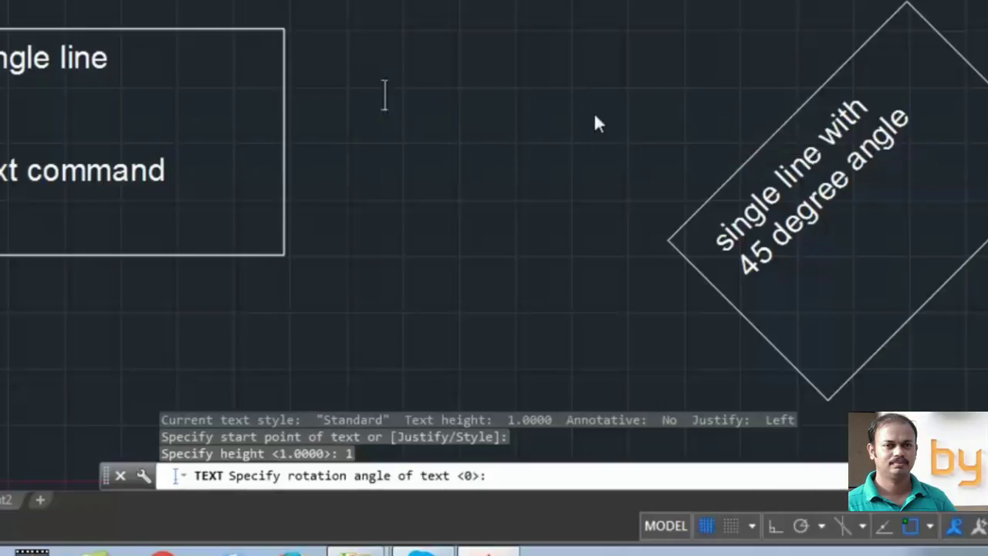
text(text)
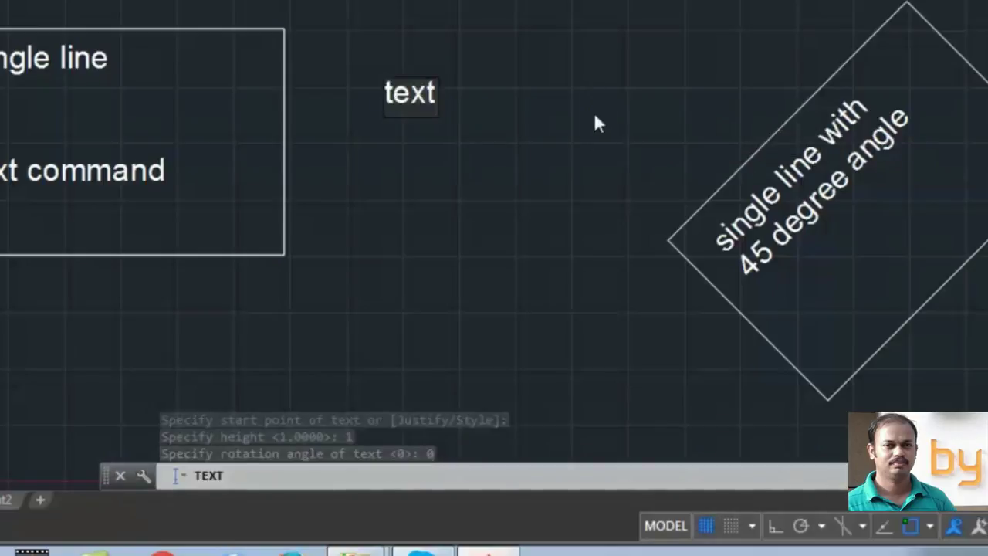
text( co)
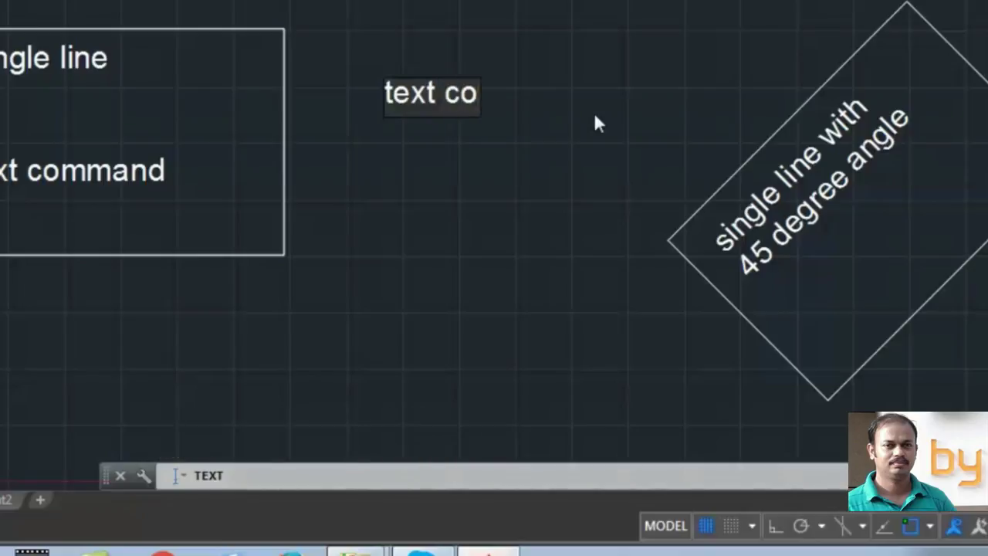
text(mmand)
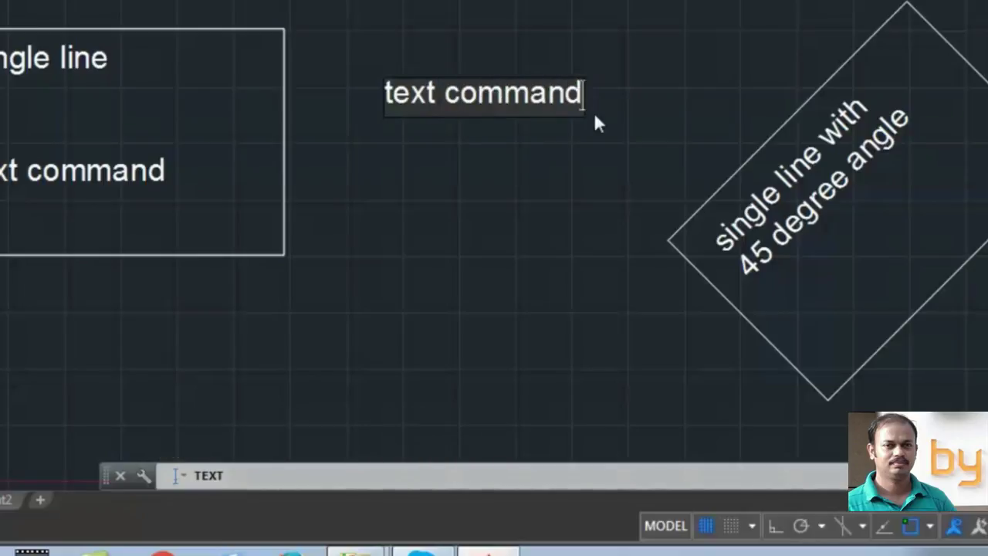
key(Return)
key(Return)
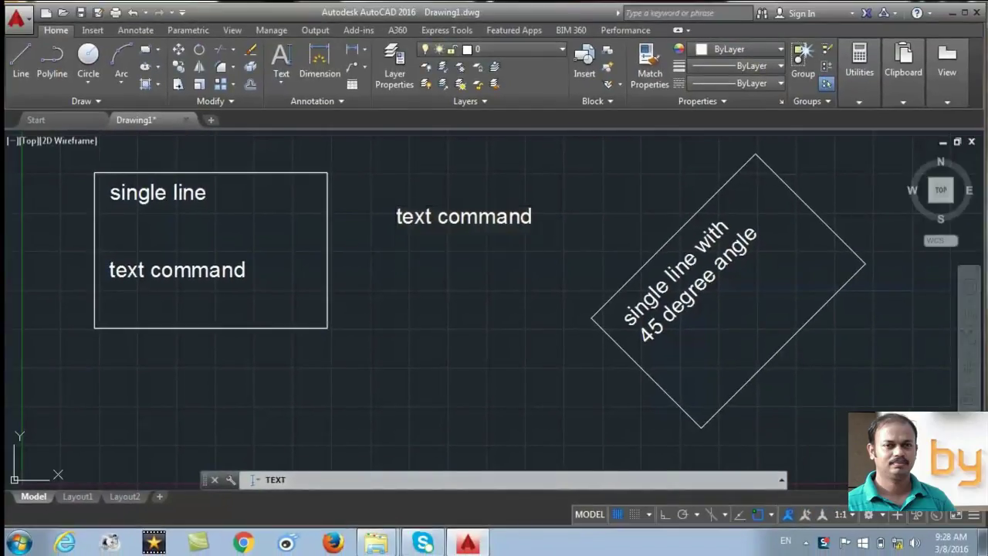